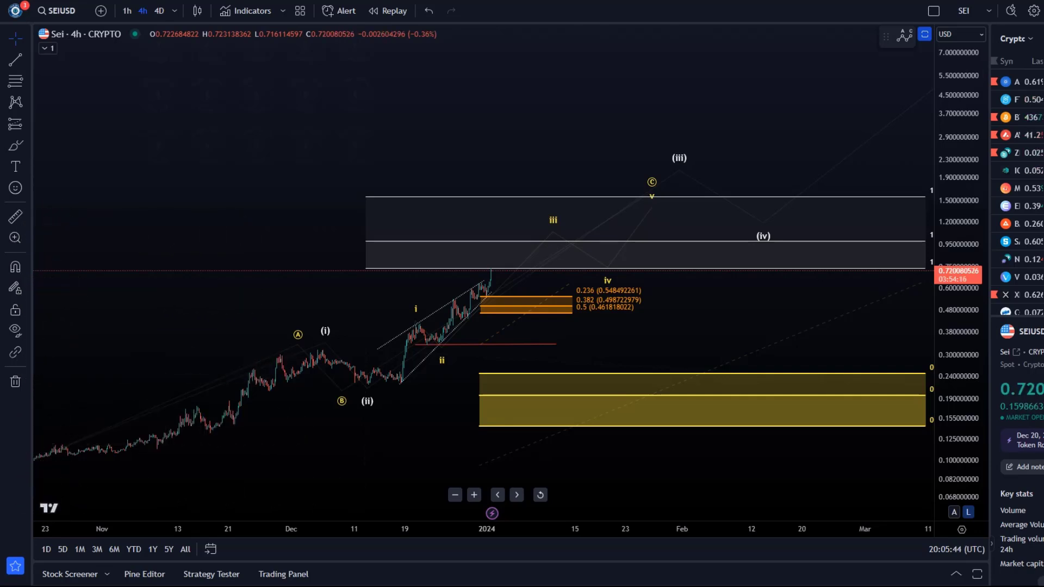
Shift the Elliott wave count drawing up and to the right.
click(441, 345)
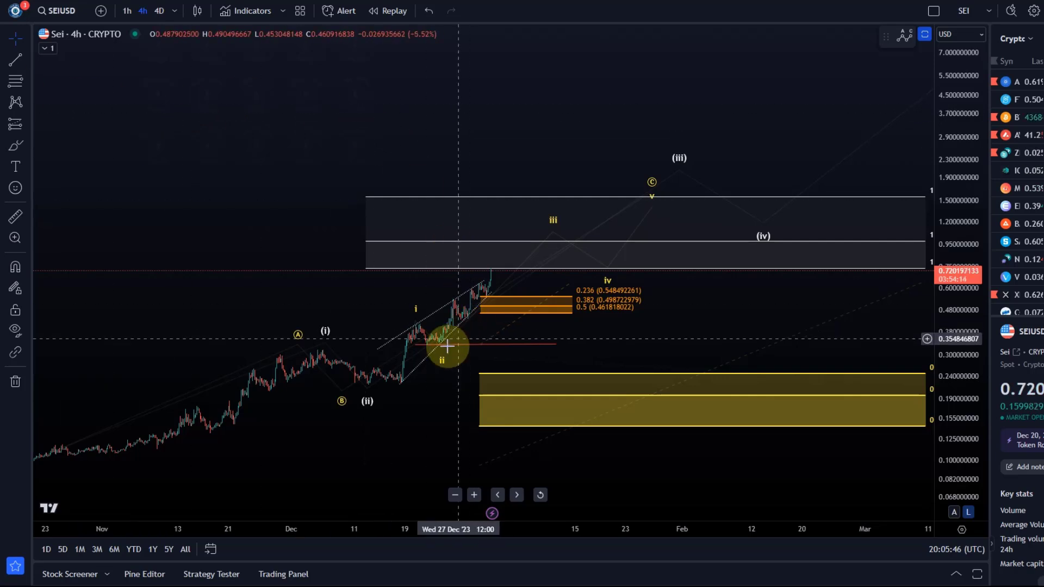
mouse_move(431, 354)
mouse_down()
mouse_move(492, 328)
mouse_move(483, 315)
mouse_move(675, 285)
mouse_up()
scroll(488, 312, up, 2)
Stretch the price scale, zoom in and centre the view on the recent SEI rally.
drag(947, 414, 955, 252)
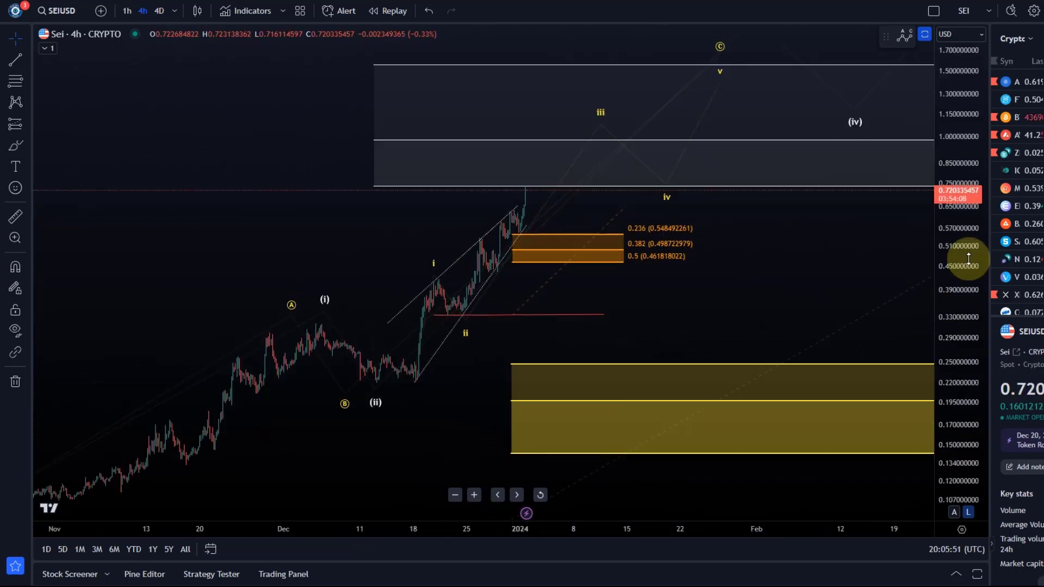
scroll(683, 217, up, 2)
drag(636, 396, 691, 458)
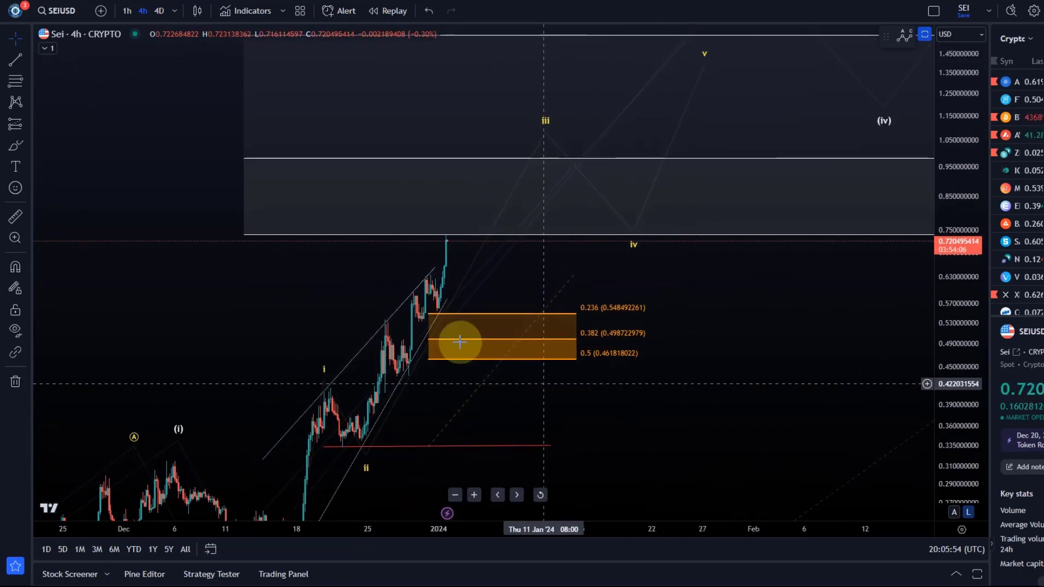
scroll(450, 338, up, 2)
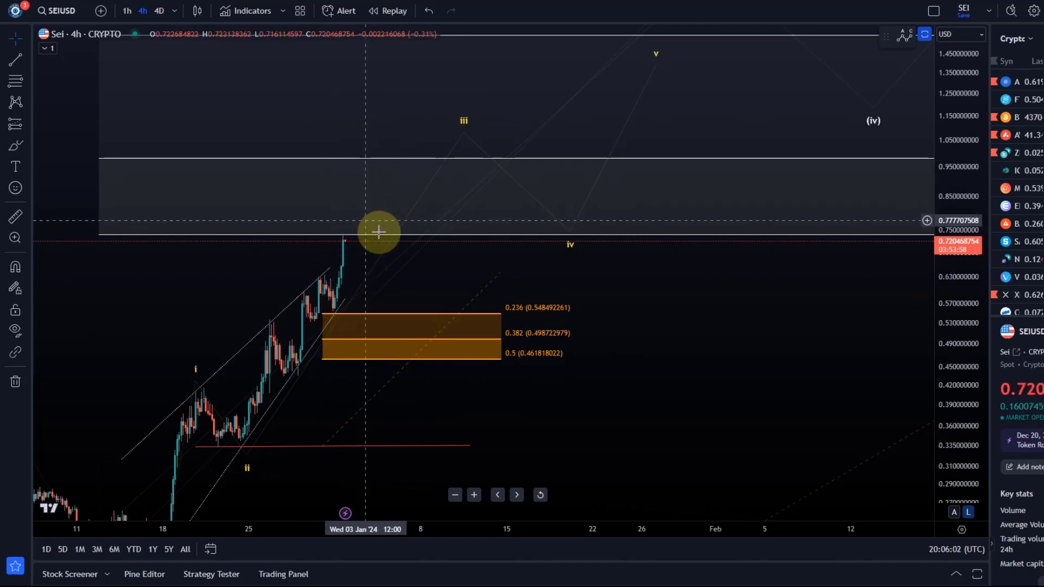
Raise the wave iii point, zoom out and compress the price scale to reveal all fib zones.
drag(460, 128, 421, 69)
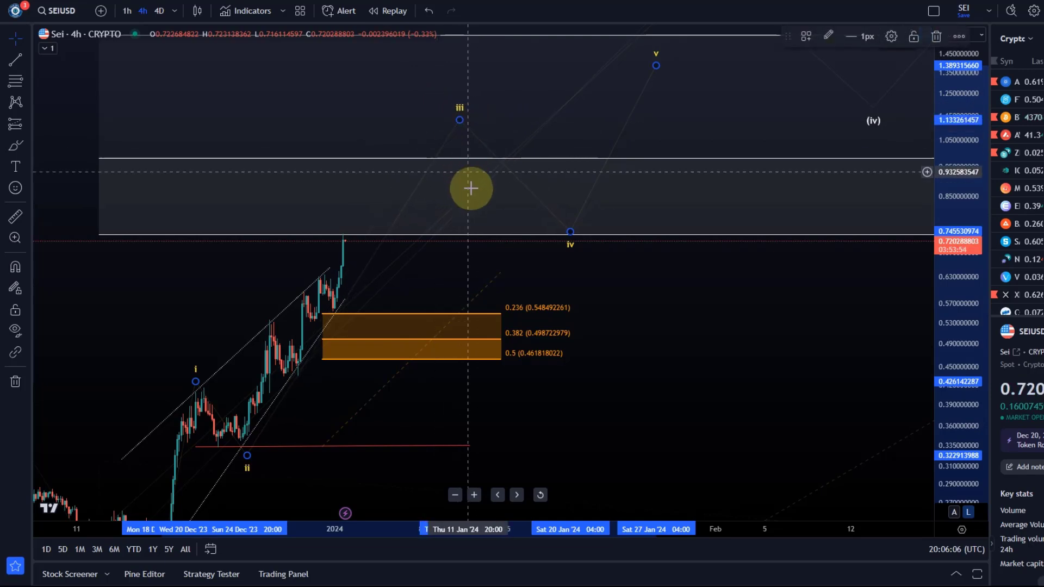
scroll(471, 195, down, 5)
click(320, 253)
drag(320, 254, 145, 275)
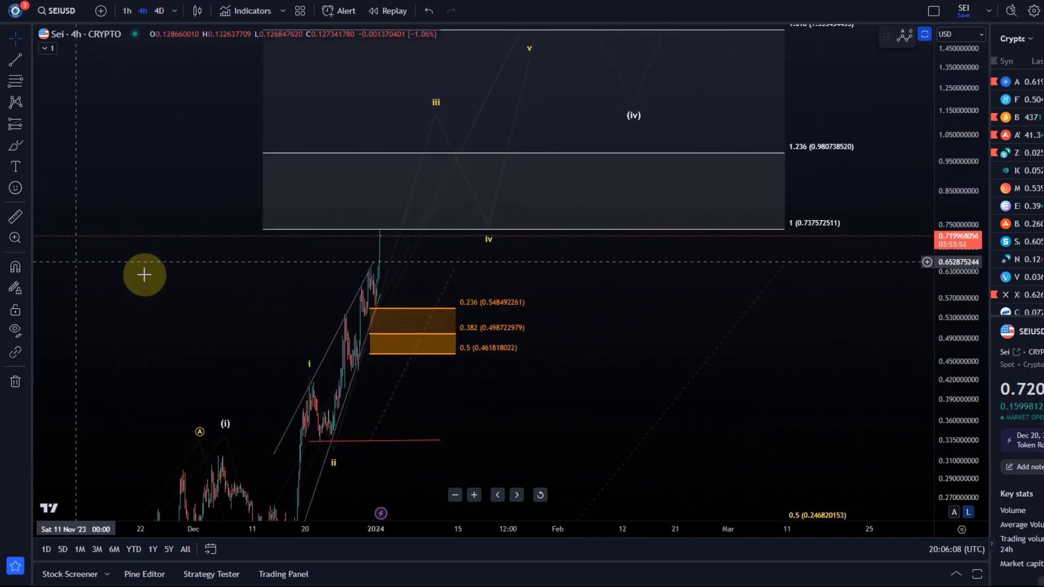
drag(736, 336, 729, 366)
drag(959, 258, 963, 338)
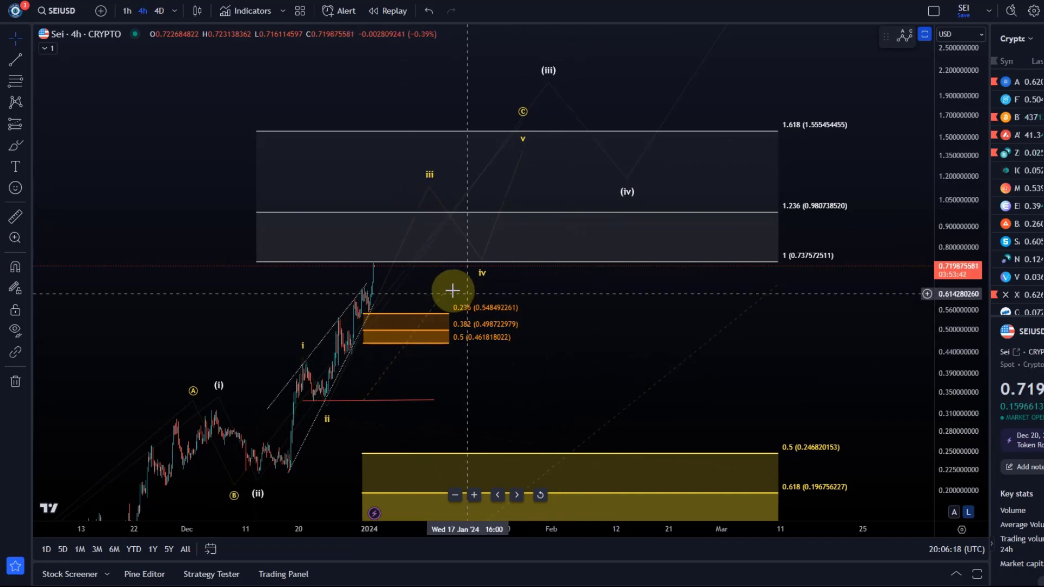
mouse_move(430, 187)
mouse_down()
mouse_move(450, 110)
mouse_move(445, 144)
mouse_move(292, 70)
mouse_move(381, 33)
mouse_move(378, 60)
mouse_move(310, 183)
mouse_move(275, 205)
mouse_up()
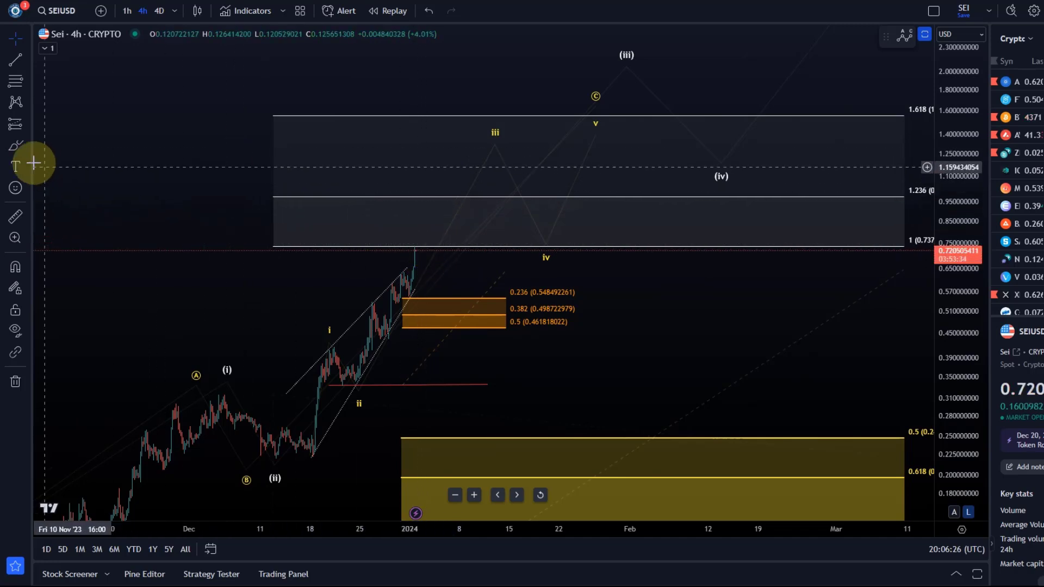
click(15, 145)
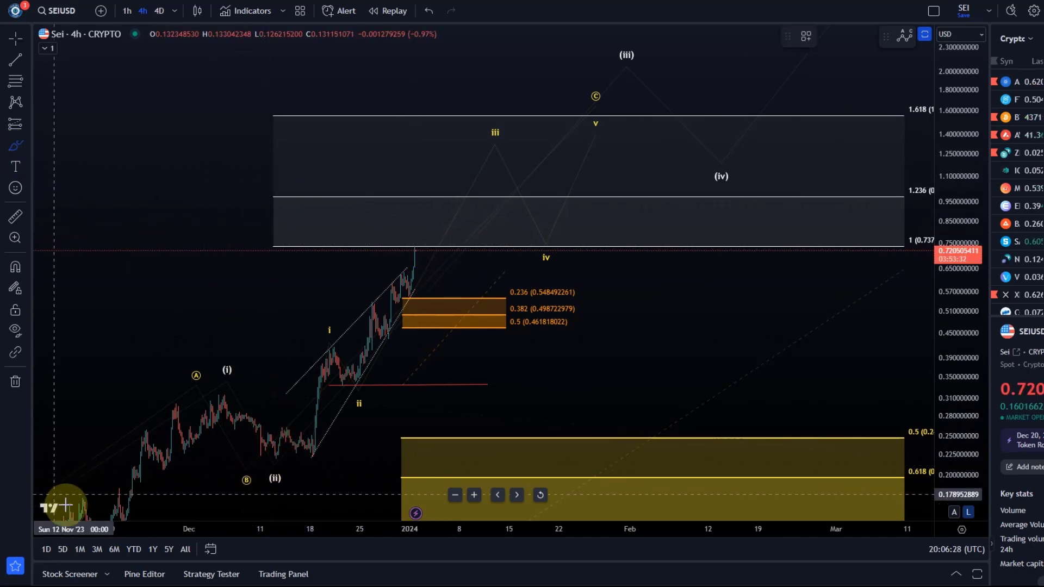
mouse_move(283, 458)
mouse_down()
mouse_move(330, 351)
mouse_move(399, 285)
mouse_move(413, 296)
mouse_up()
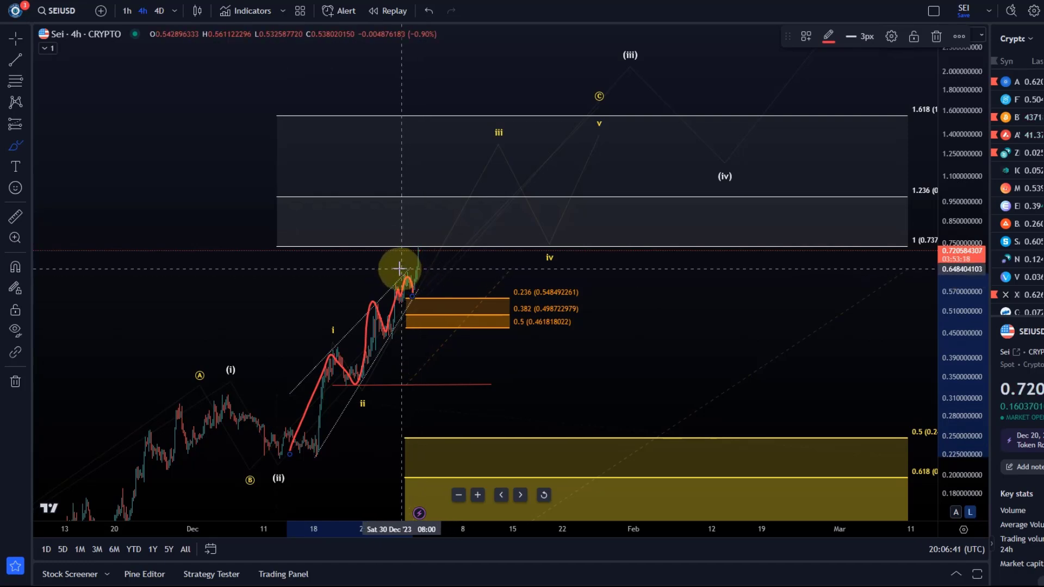
click(428, 11)
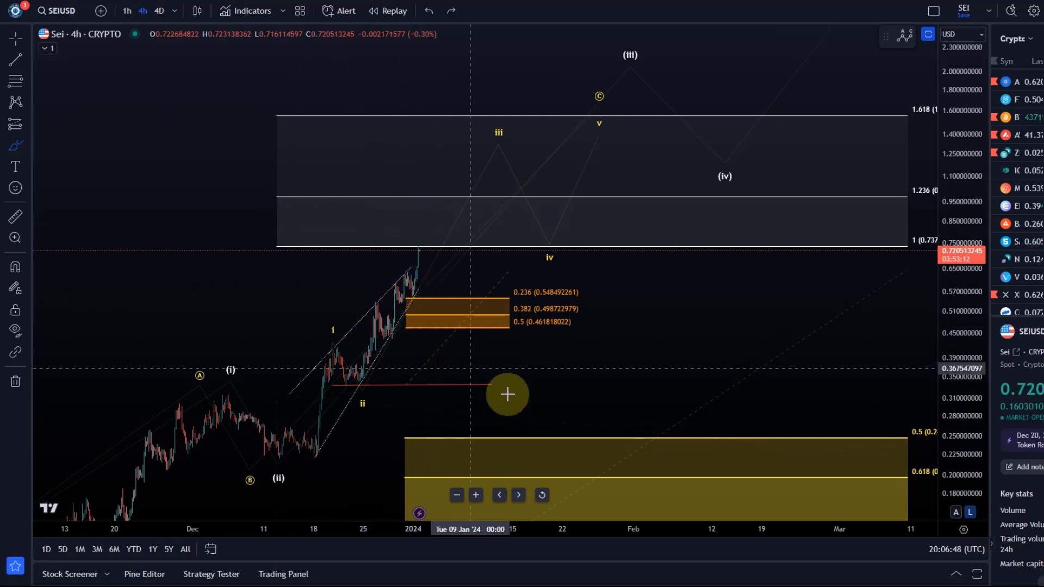
Move the wave iii point higher and briefly select the fib target box drawing.
drag(620, 361, 493, 413)
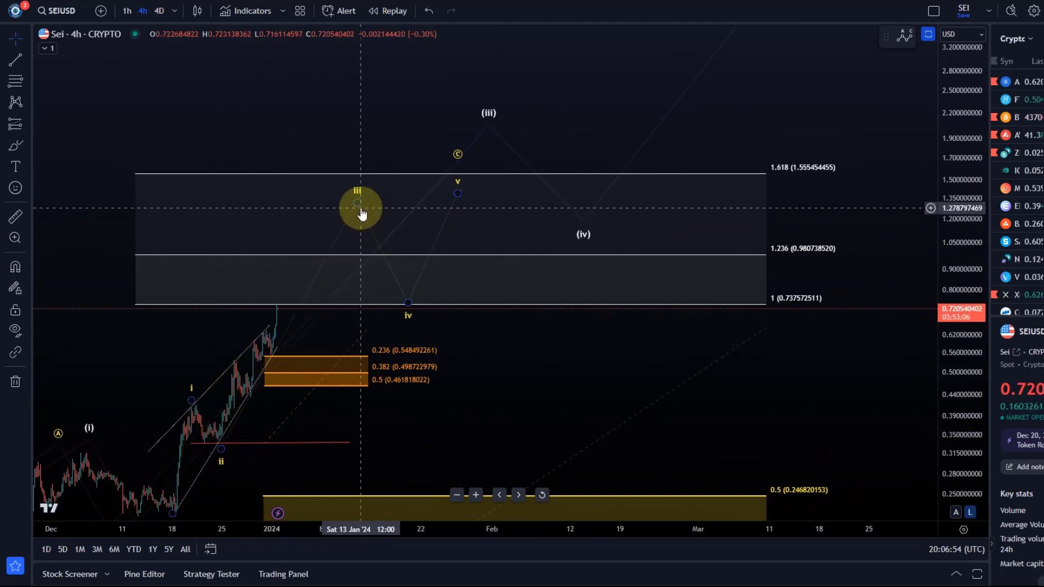
mouse_move(361, 213)
mouse_down()
mouse_move(333, 12)
mouse_move(306, 150)
mouse_move(382, 85)
mouse_up()
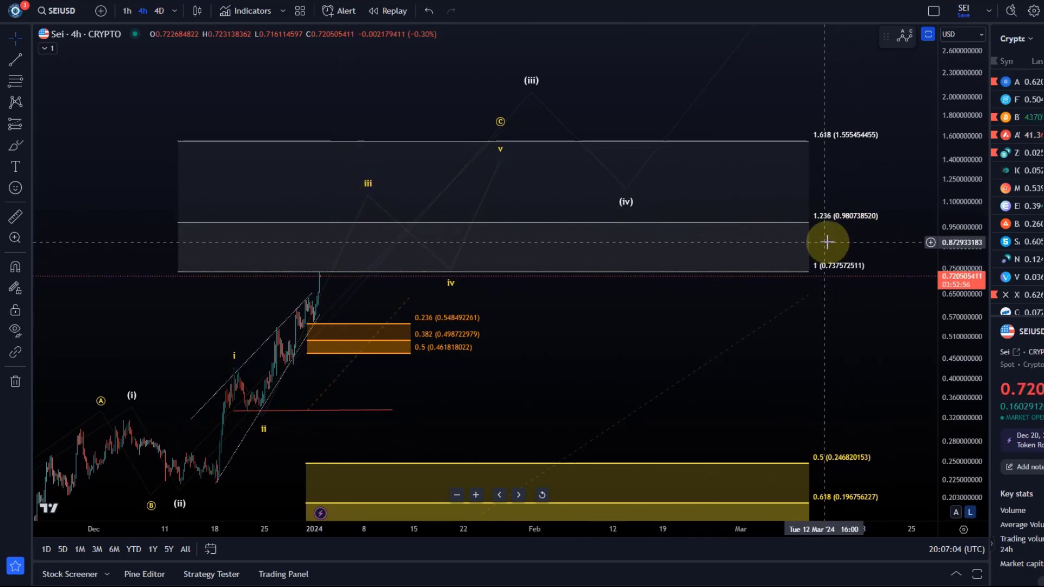
click(844, 220)
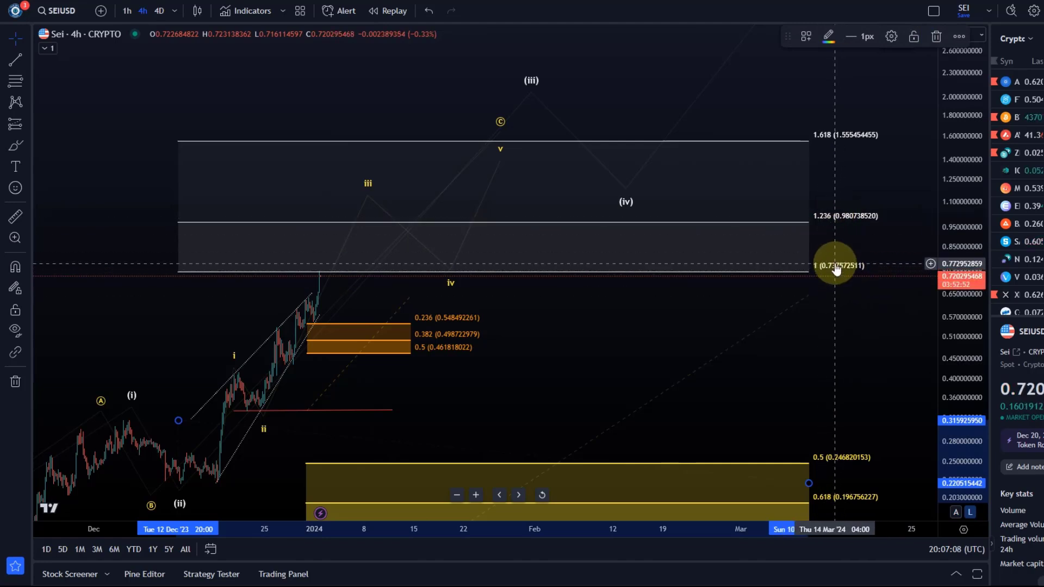
click(576, 364)
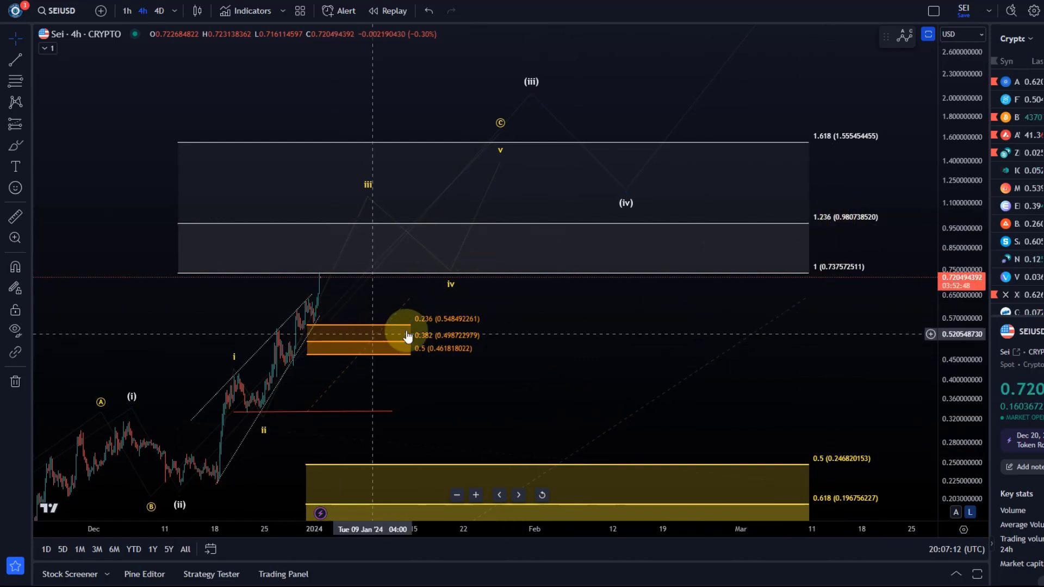
Start a trend-based Fib extension anchored at the wave (ii) low and wave i.
click(18, 87)
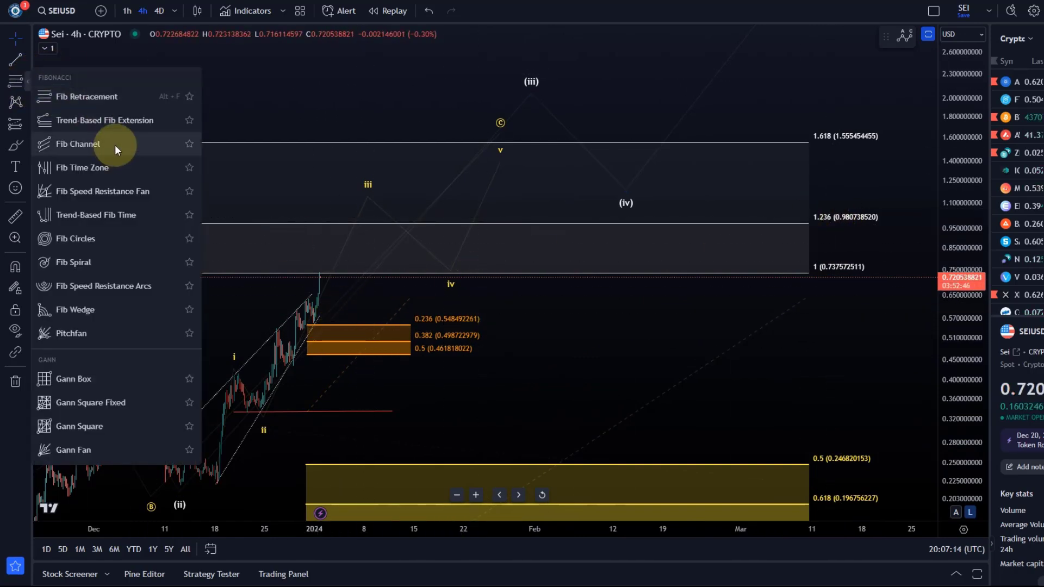
click(113, 120)
click(105, 443)
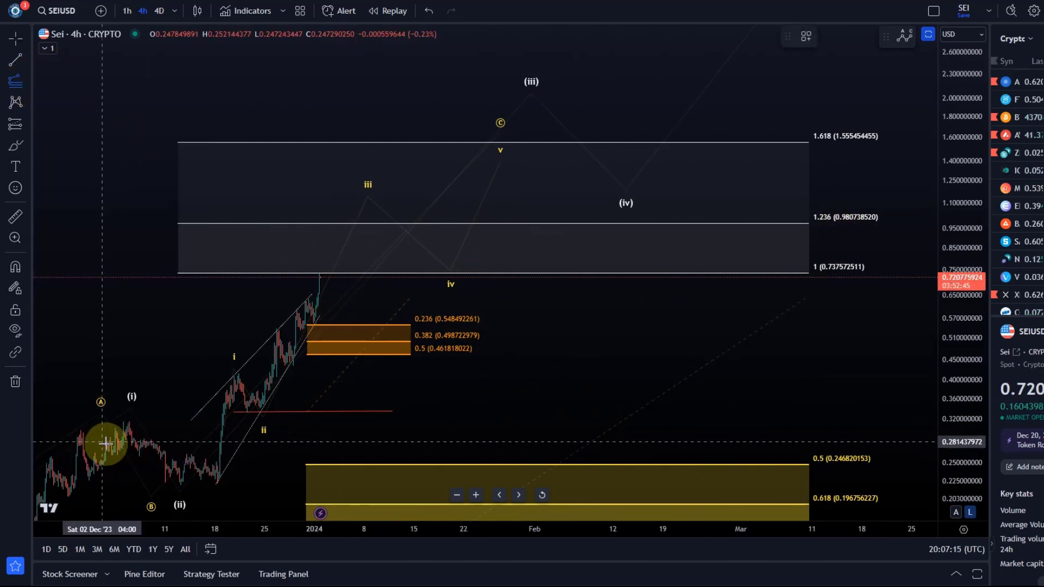
click(168, 484)
Fix the extension's third point, stretch the price scale, then delete the trial extension.
click(224, 372)
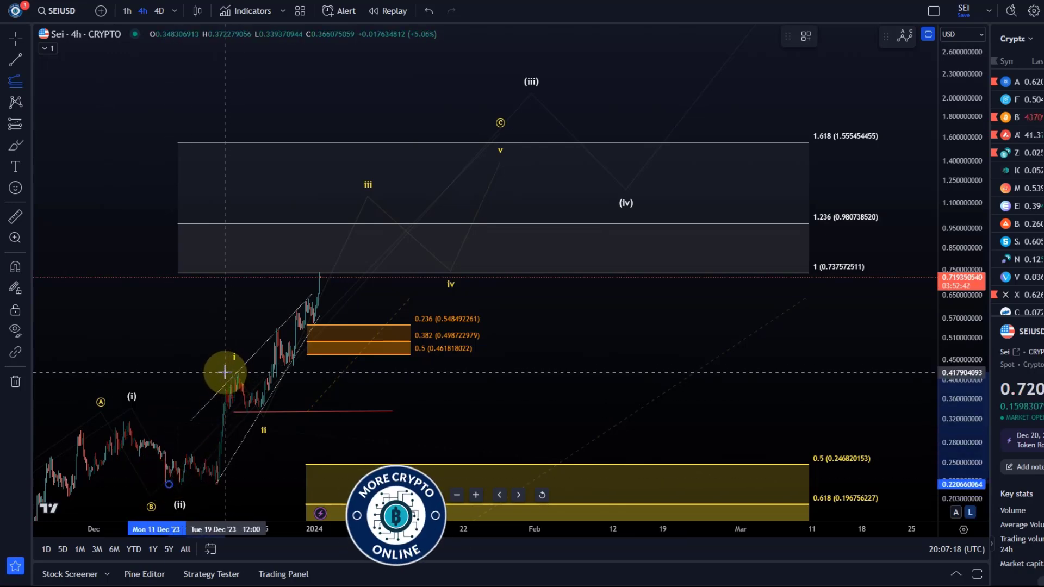
click(624, 408)
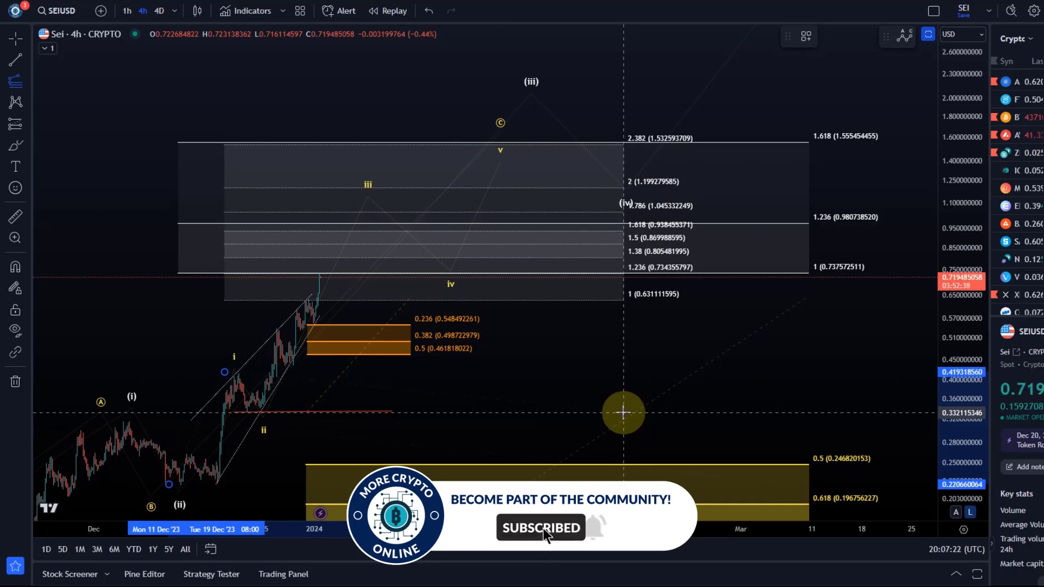
click(624, 412)
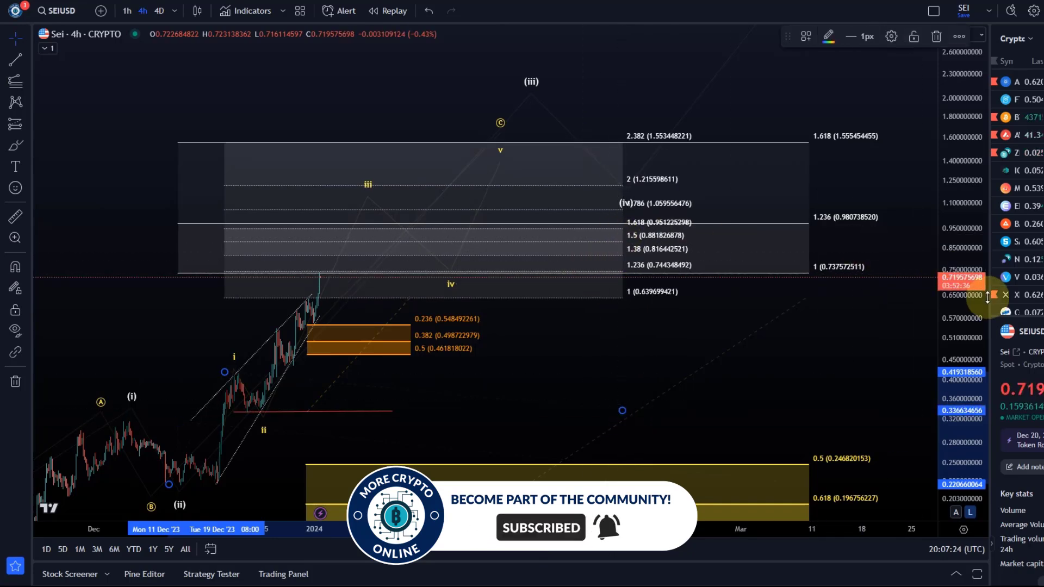
drag(980, 306, 979, 275)
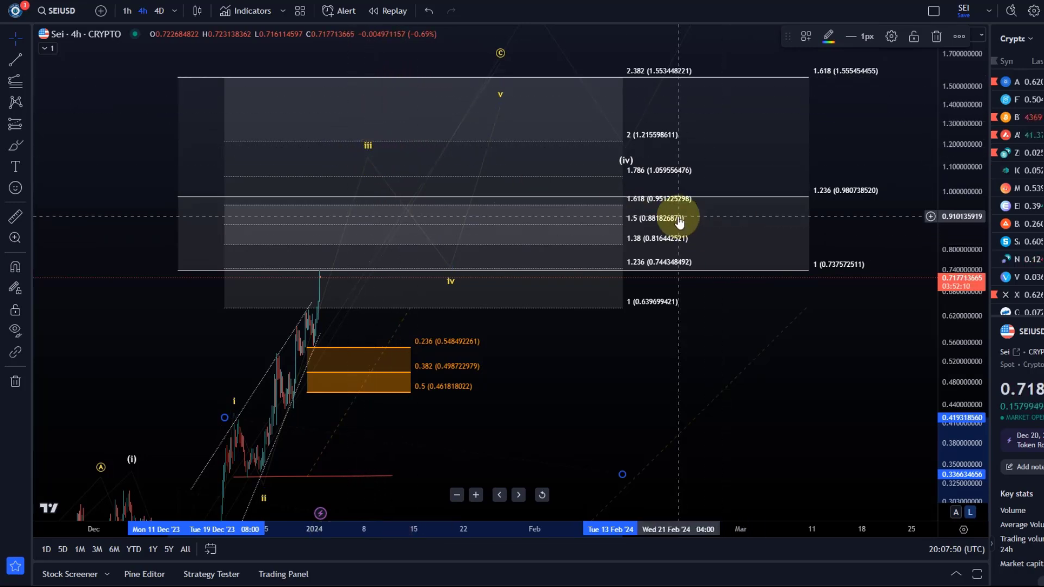
key(Delete)
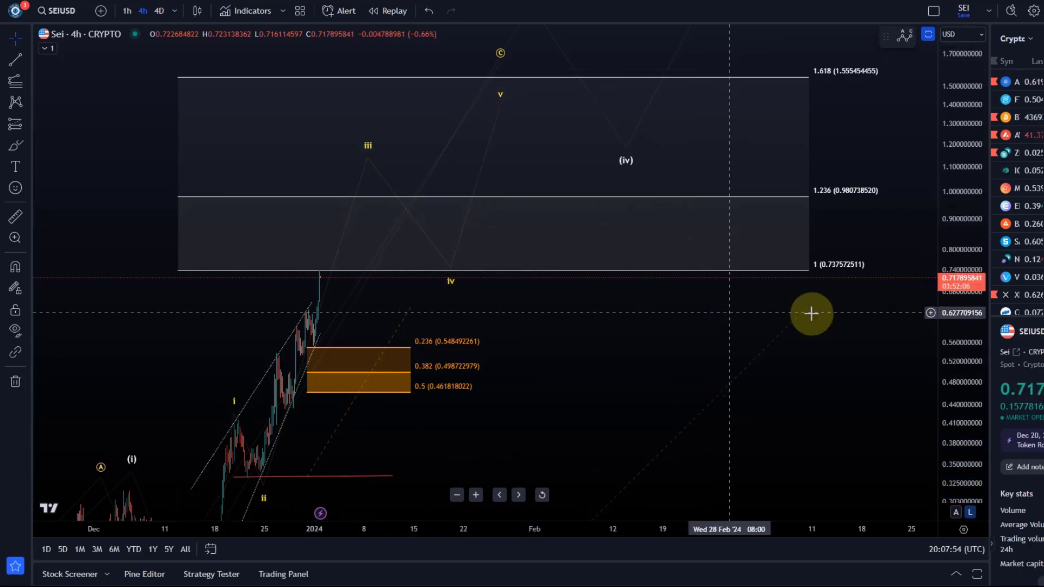
Draw a new Fib retracement from the red support line up to about 0.746.
drag(773, 318, 668, 389)
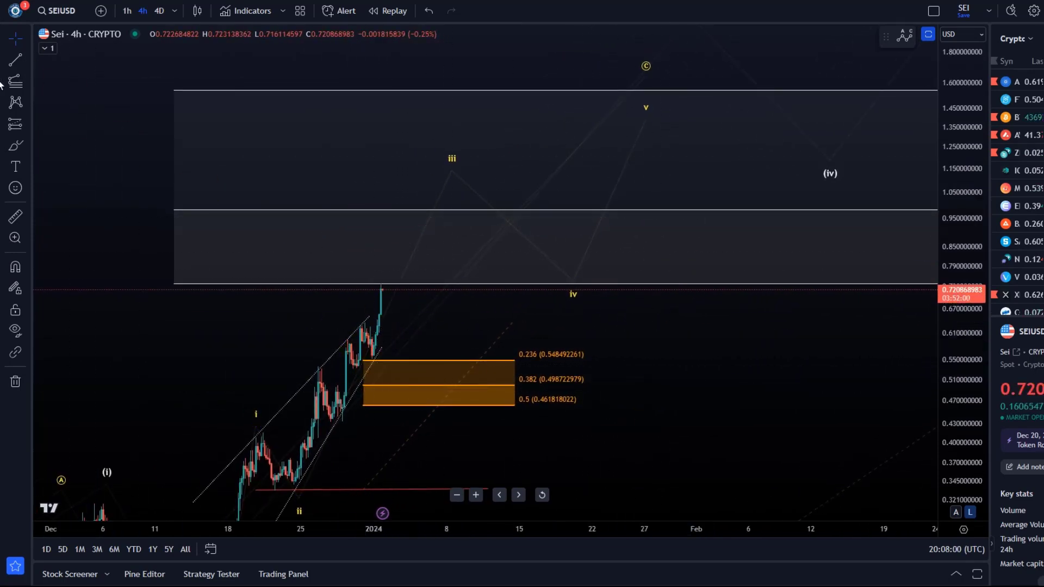
click(30, 82)
click(54, 98)
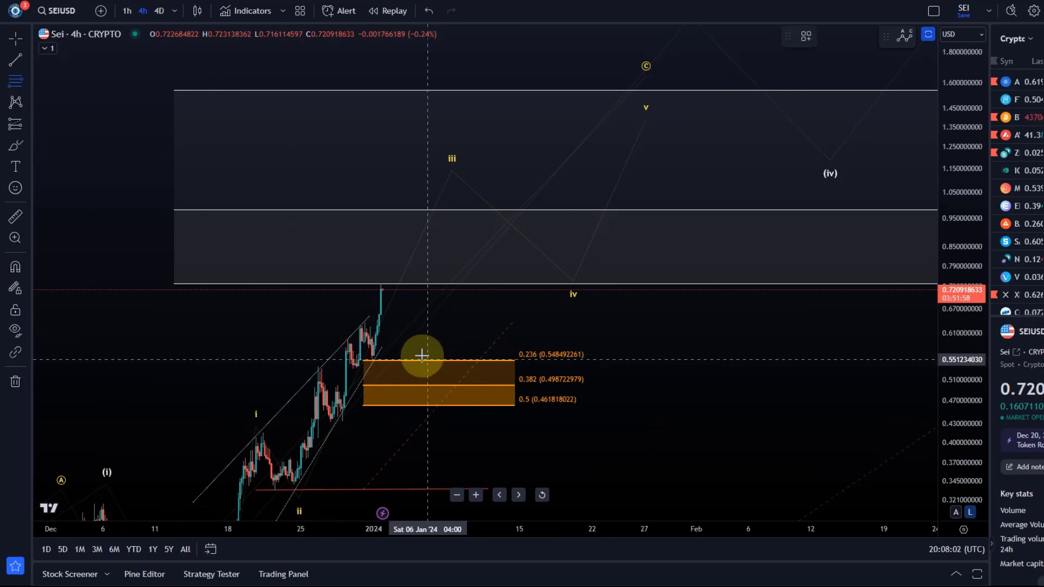
drag(422, 356, 392, 355)
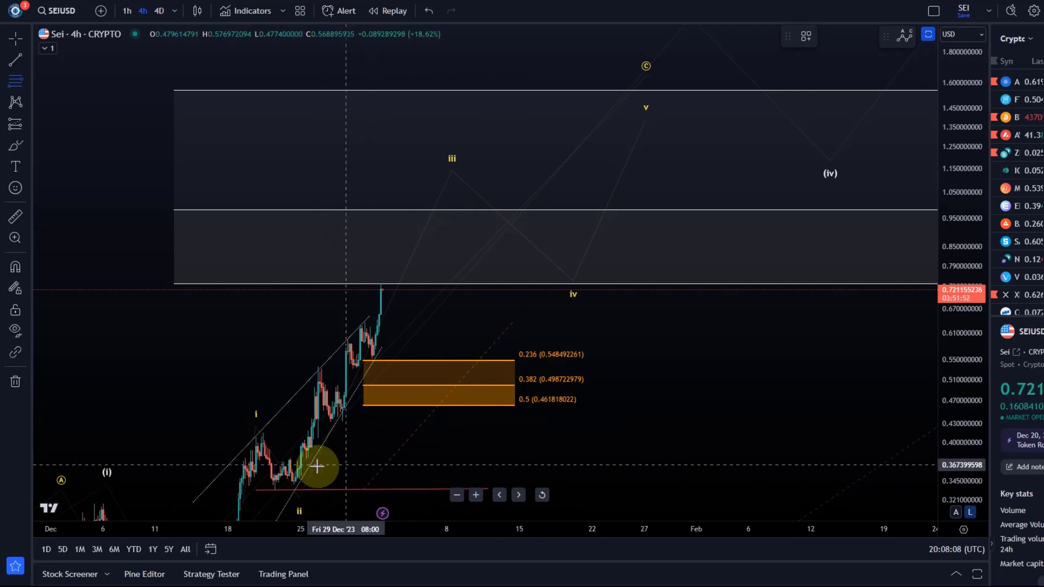
click(418, 490)
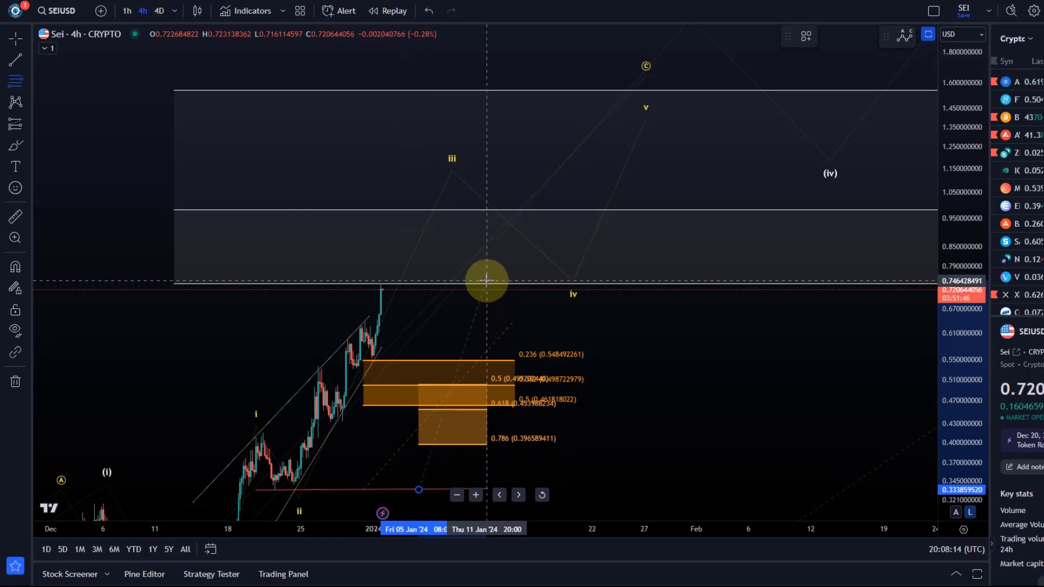
click(487, 281)
Apply the 'Wave 4 retracements, orange' template and delete the old orange retracement.
click(815, 33)
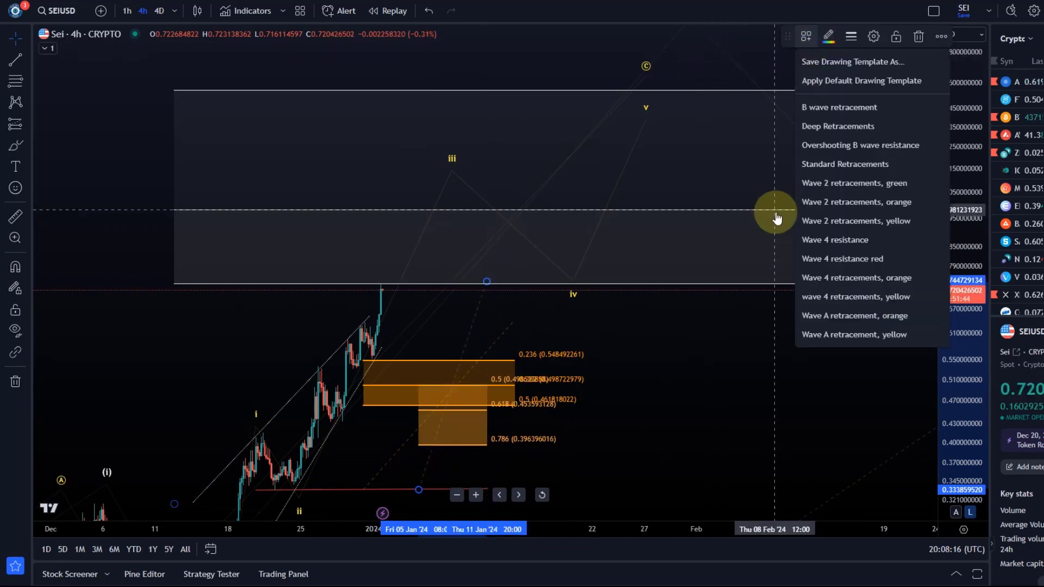
click(833, 278)
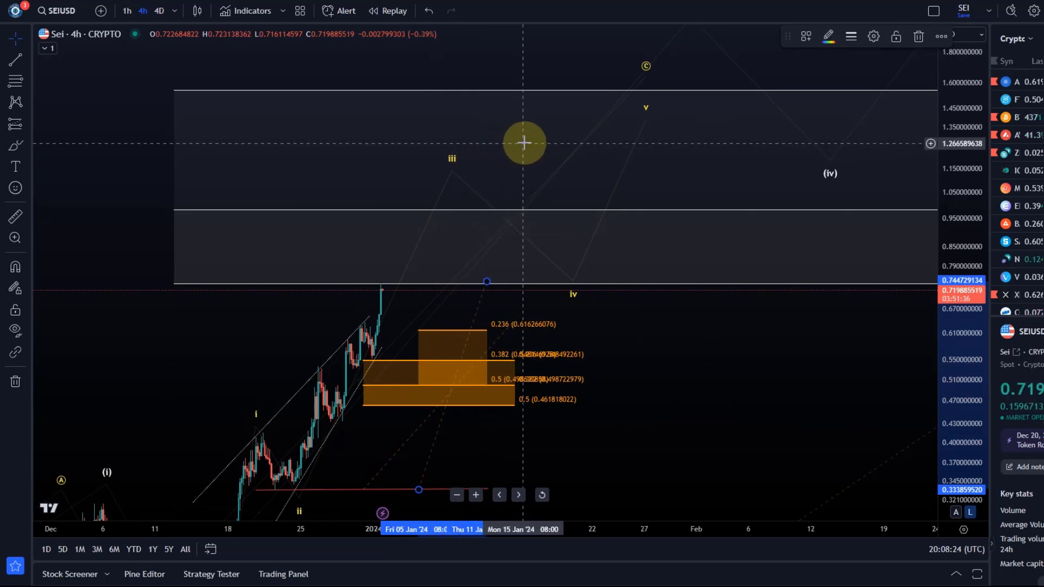
click(550, 391)
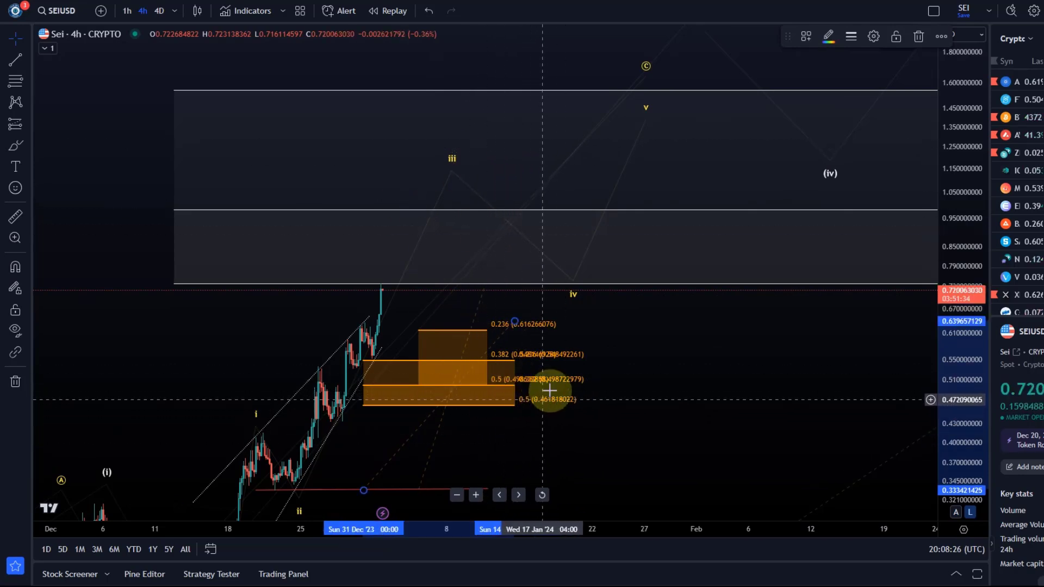
key(Delete)
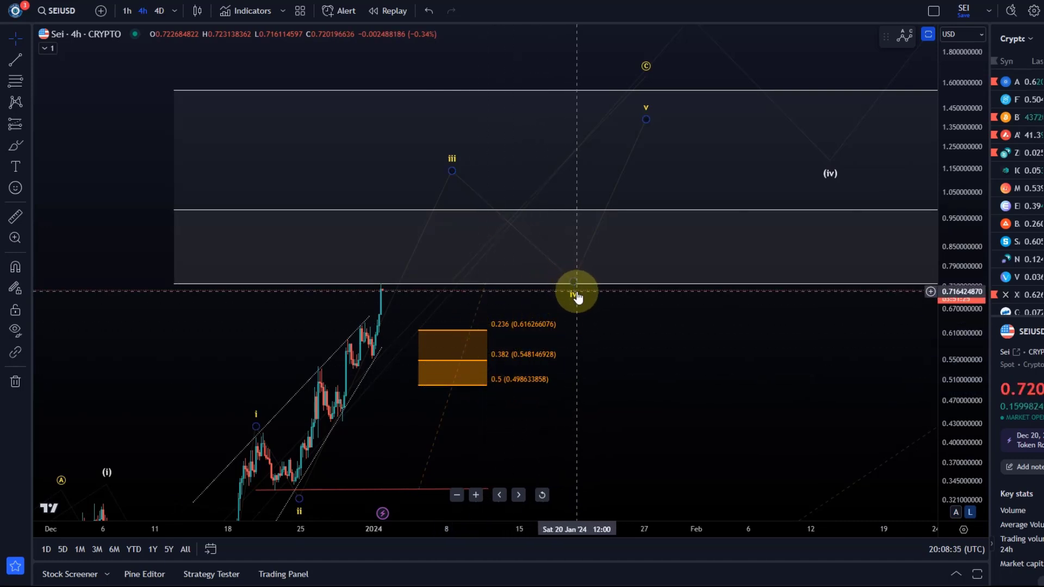
Move wave iv onto the 1 level and nudge the orange retracement right beneath it.
mouse_move(576, 293)
mouse_down()
mouse_move(506, 292)
mouse_move(517, 295)
mouse_up()
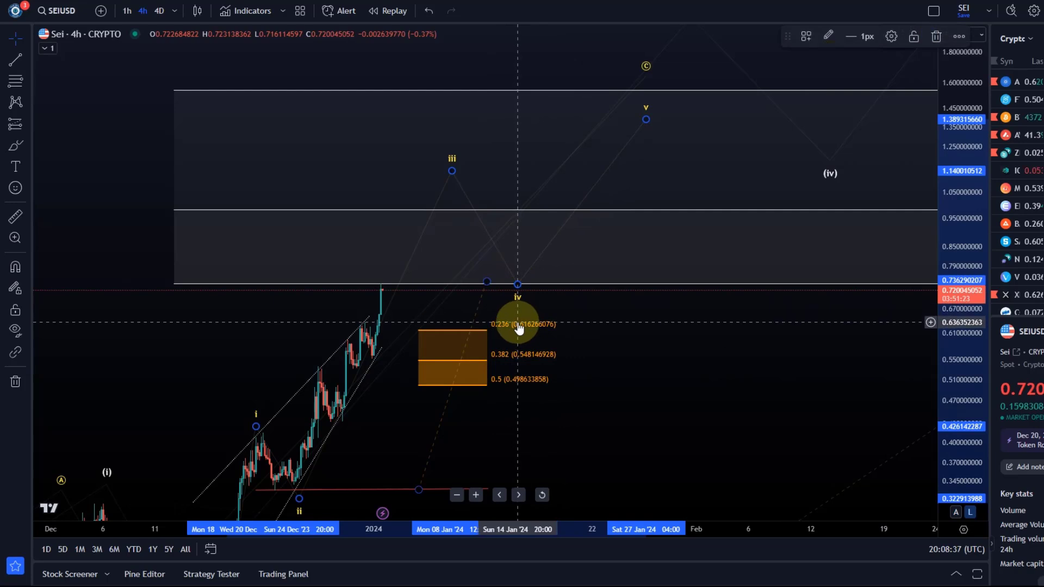
click(526, 317)
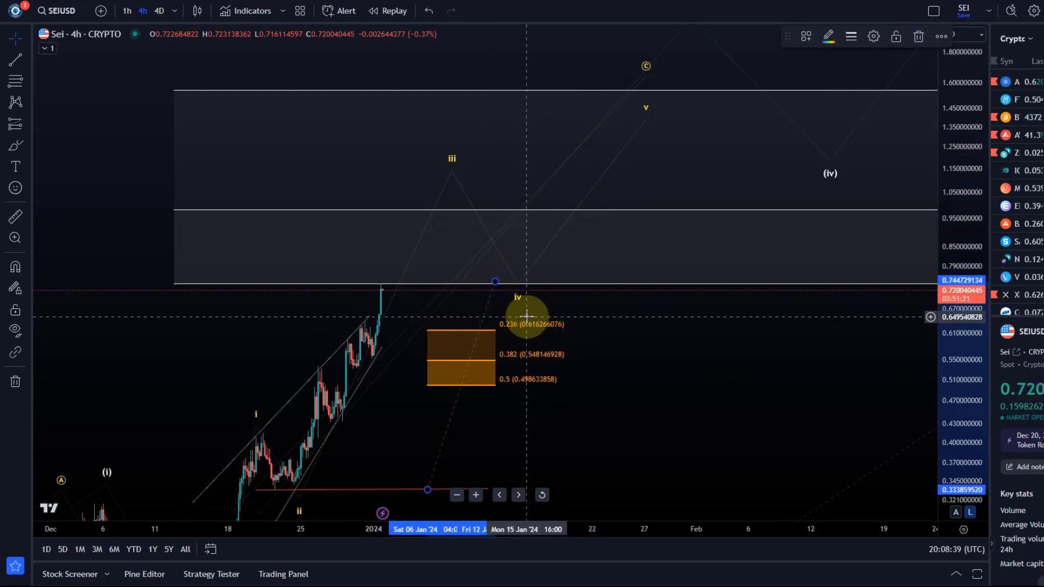
key(Right)
key(Right)
key(Right)
key(Right)
key(Right)
key(Right)
key(Right)
key(Right)
key(Right)
key(Right)
key(Right)
key(Right)
key(Right)
key(Right)
key(Right)
key(Right)
key(Right)
key(Right)
key(Right)
key(Right)
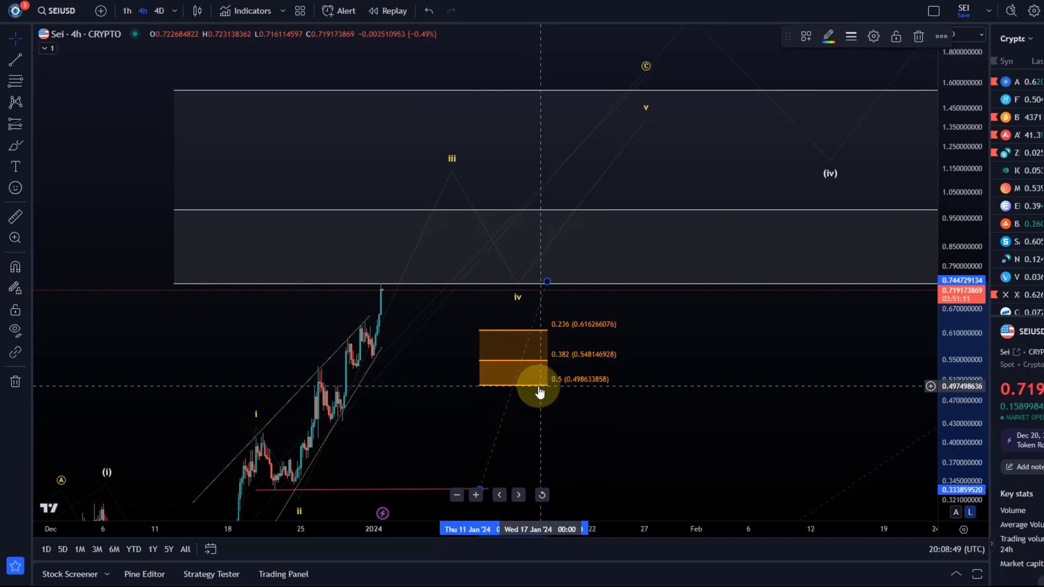
Pan to check the 1.618, 1.236 and 1 labels, then return to recent price action.
drag(581, 438, 566, 411)
click(385, 261)
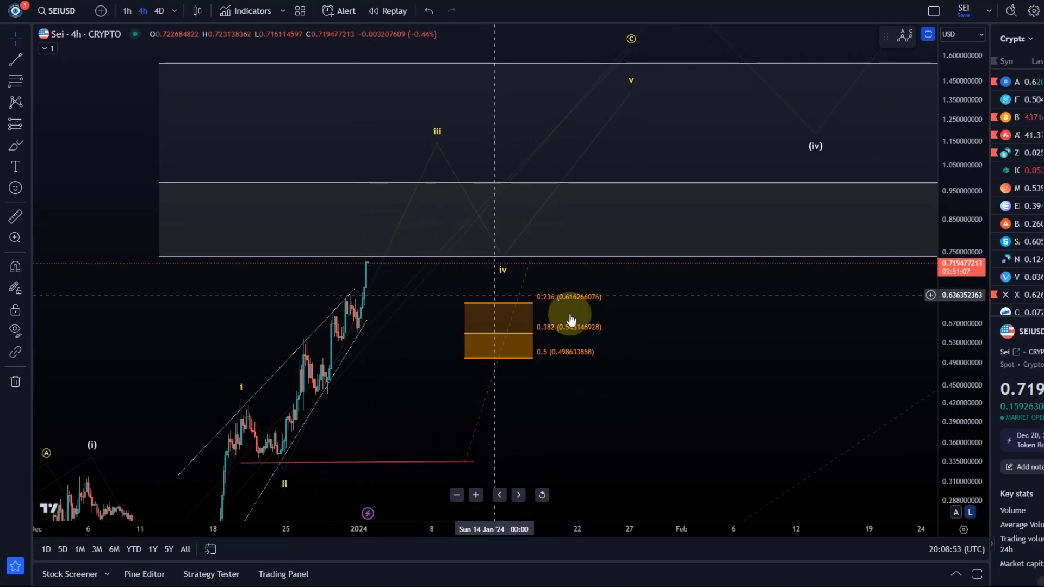
drag(773, 403, 383, 434)
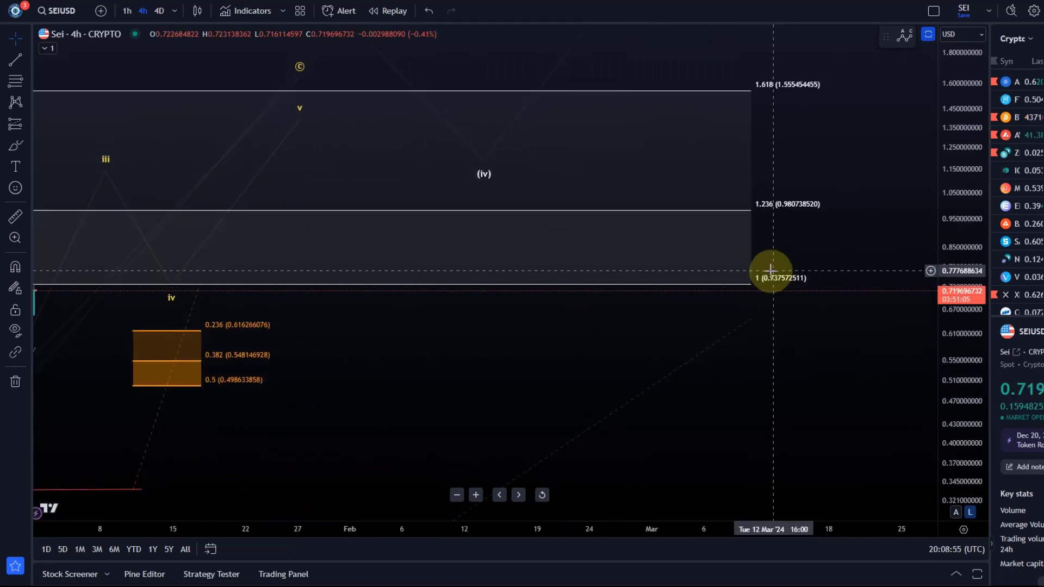
drag(446, 377, 860, 361)
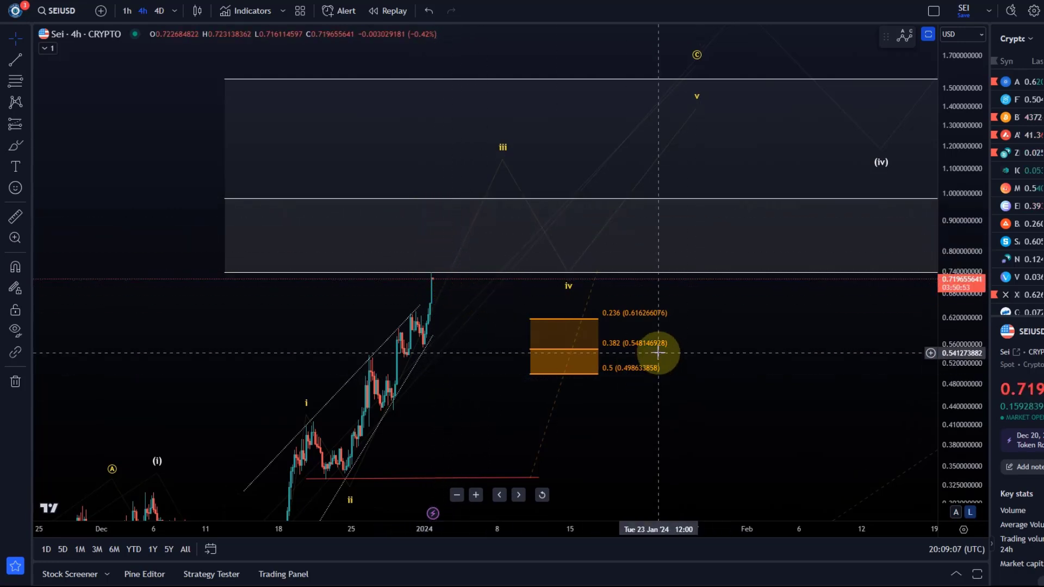
Raise the orange retracement's top anchor so 0.236 reads 0.6119.
double_click(621, 306)
double_click(666, 217)
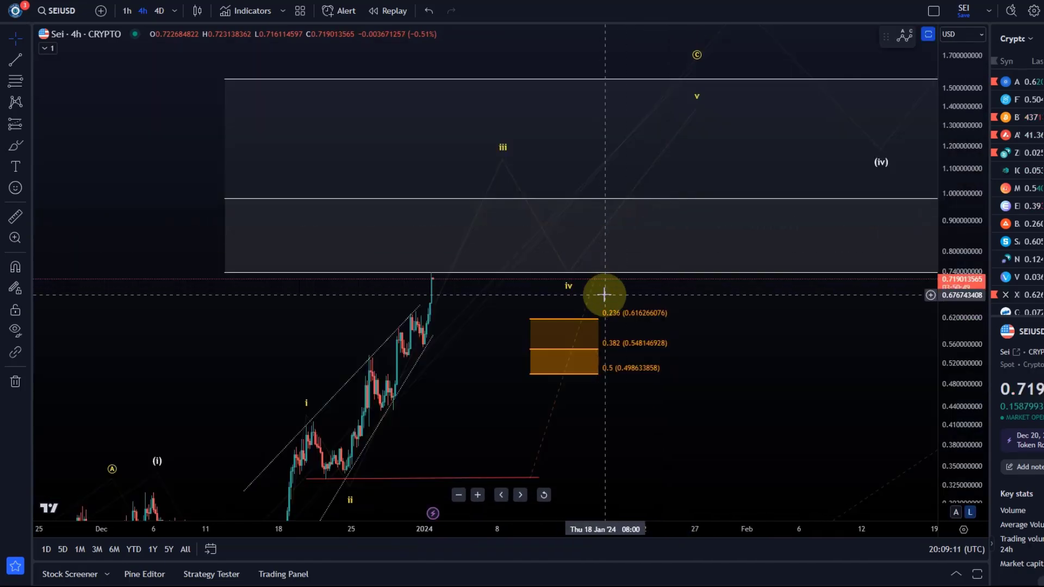
click(617, 312)
mouse_move(598, 271)
mouse_down()
mouse_move(608, 197)
mouse_move(589, 272)
mouse_up()
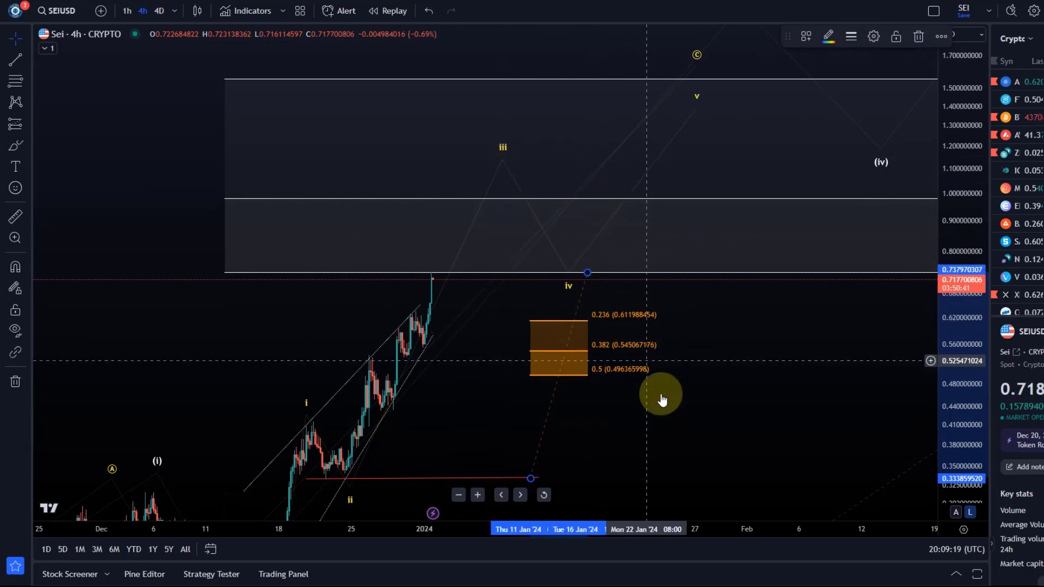
Zoom out and widen the price range to show the whole wave count and yellow zone.
scroll(884, 321, down, 3)
drag(958, 266, 988, 430)
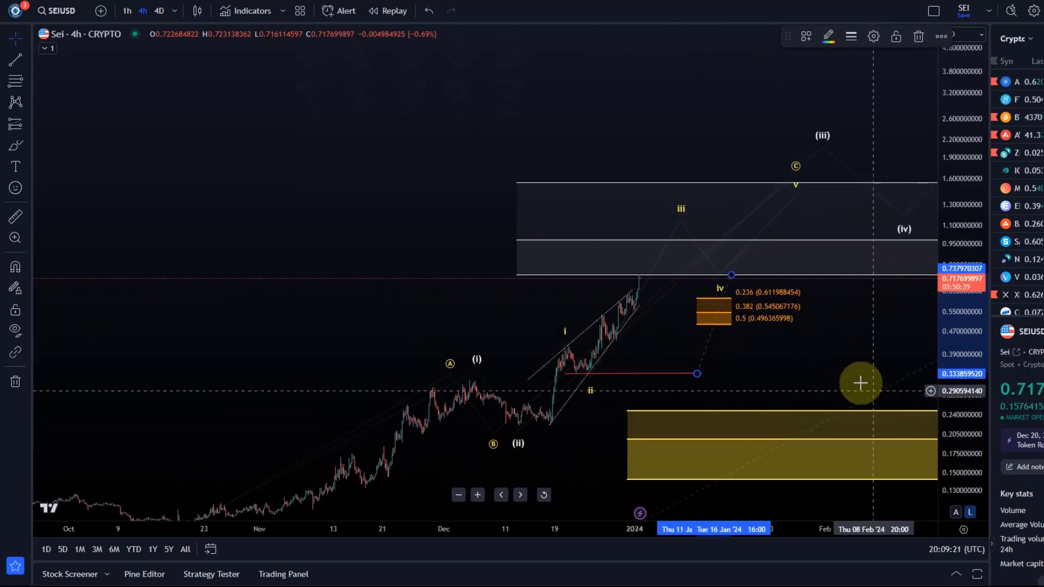
drag(858, 379, 664, 350)
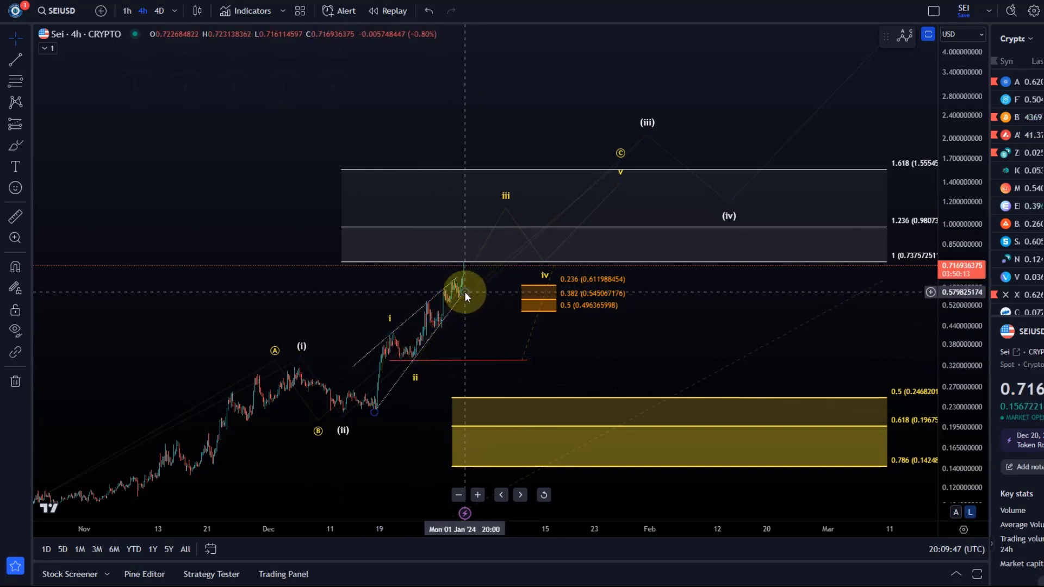
Extend the rising trendline up past the latest candles toward the wave iii target.
drag(465, 293, 534, 204)
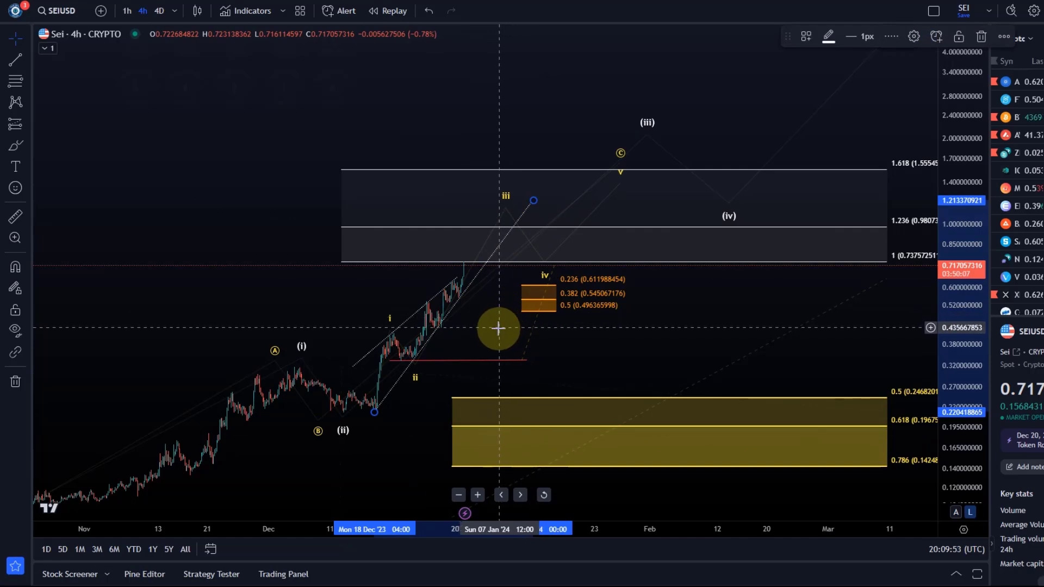
drag(368, 468, 356, 394)
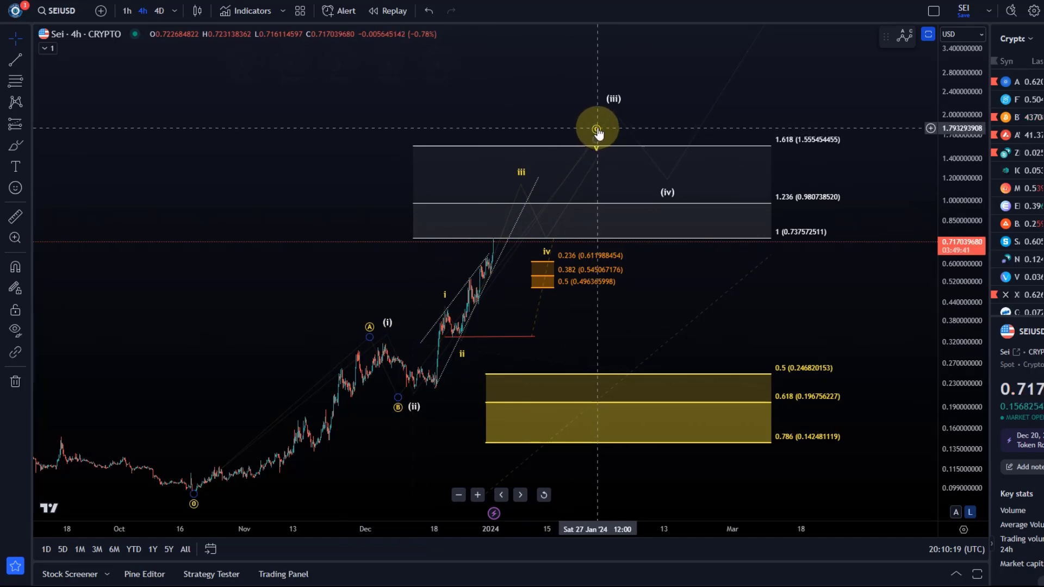
Raise the circled C point beside (iii) and lift (iv) to roughly 1.34.
drag(597, 135, 597, 114)
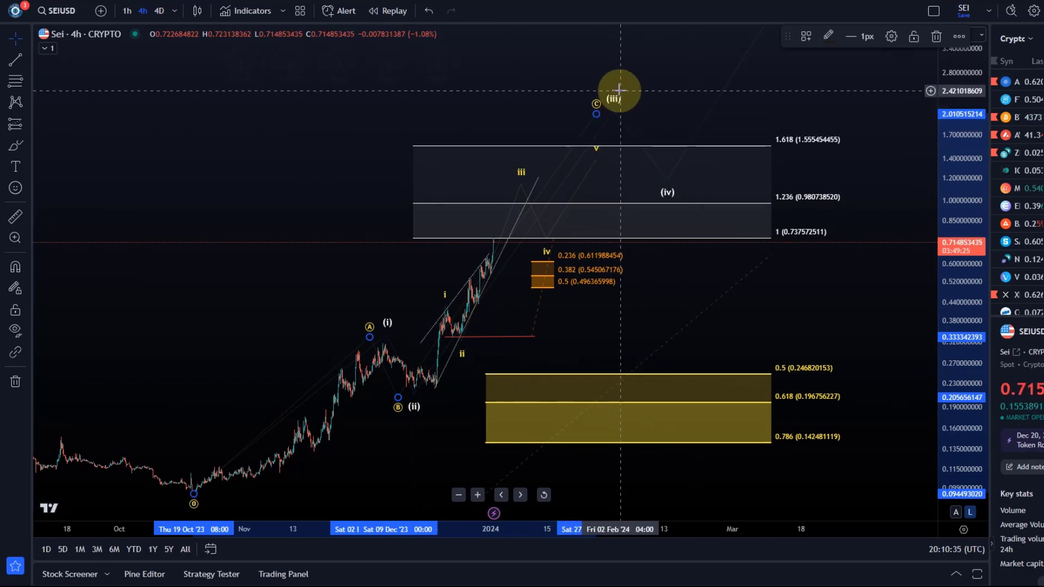
drag(668, 181, 683, 164)
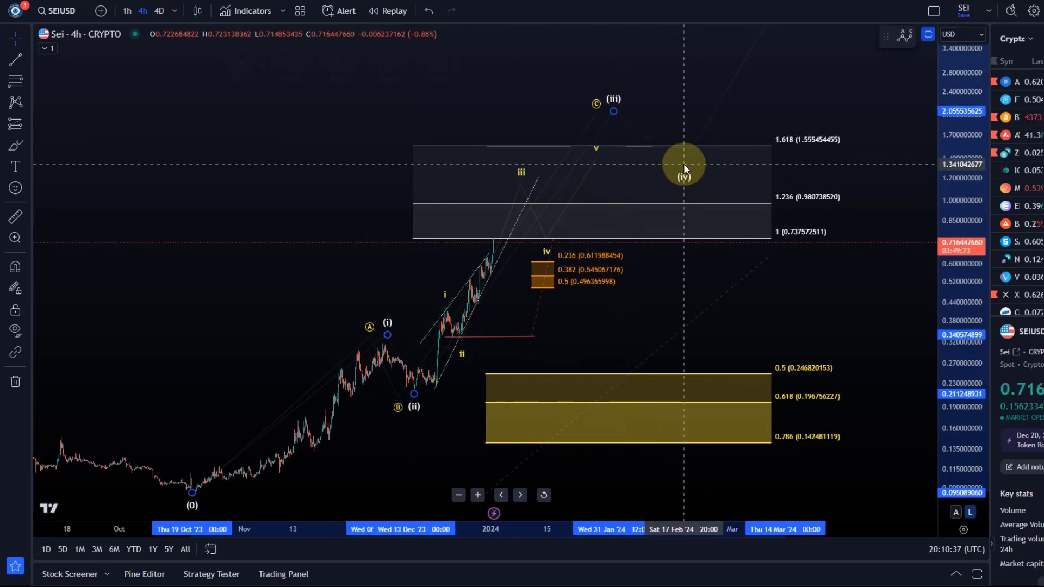